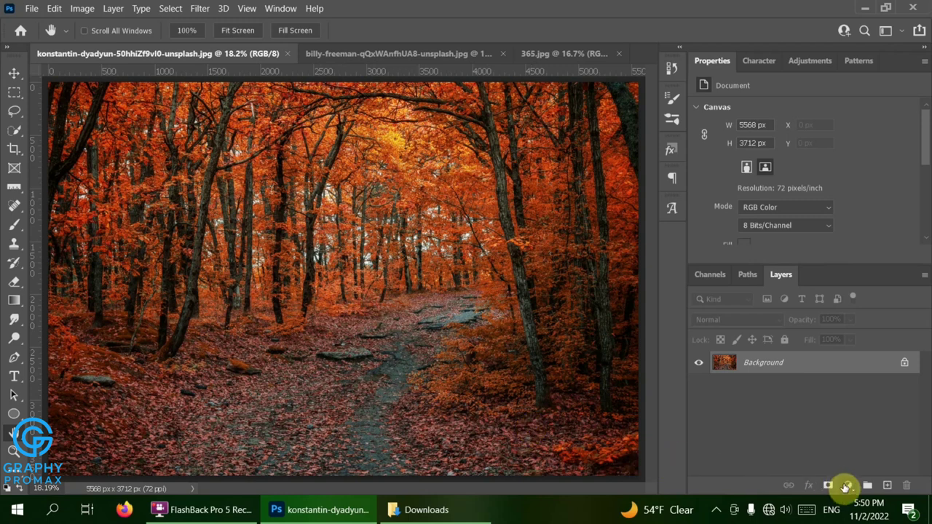
# - Add a Channel Mixer adjustment layer and set its Red output channel to Red -50, Green +123 and Blue +19
pyautogui.click(844, 486)
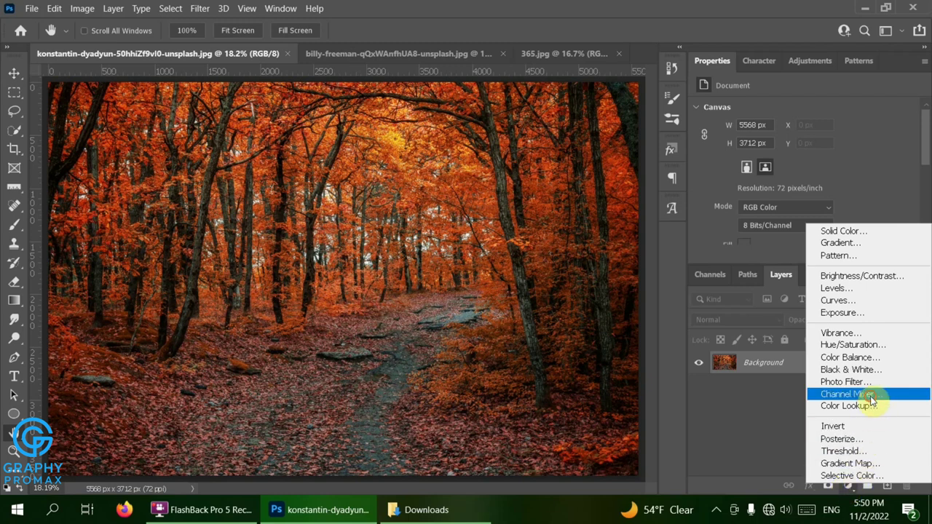
pyautogui.click(847, 394)
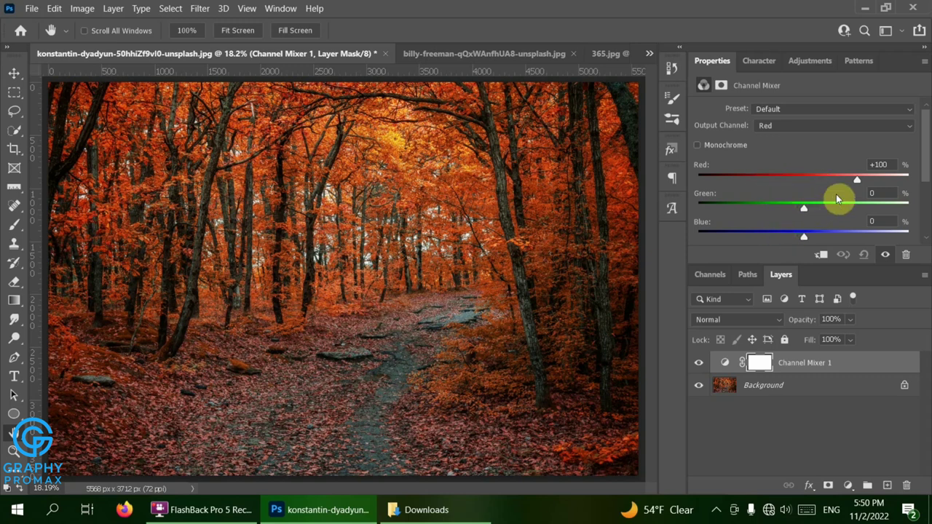
pyautogui.moveTo(854, 179); pyautogui.dragTo(759, 178)
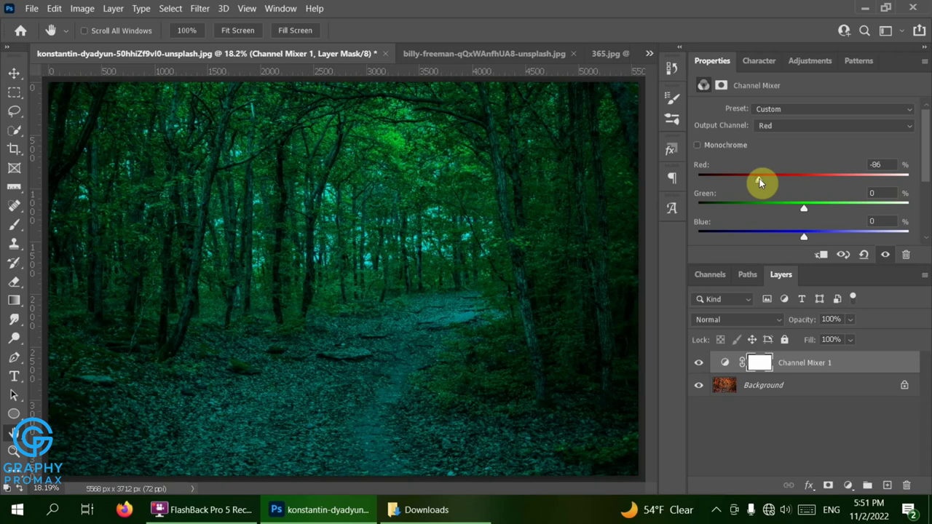
pyautogui.moveTo(768, 179); pyautogui.dragTo(774, 179)
pyautogui.moveTo(804, 209); pyautogui.dragTo(872, 212)
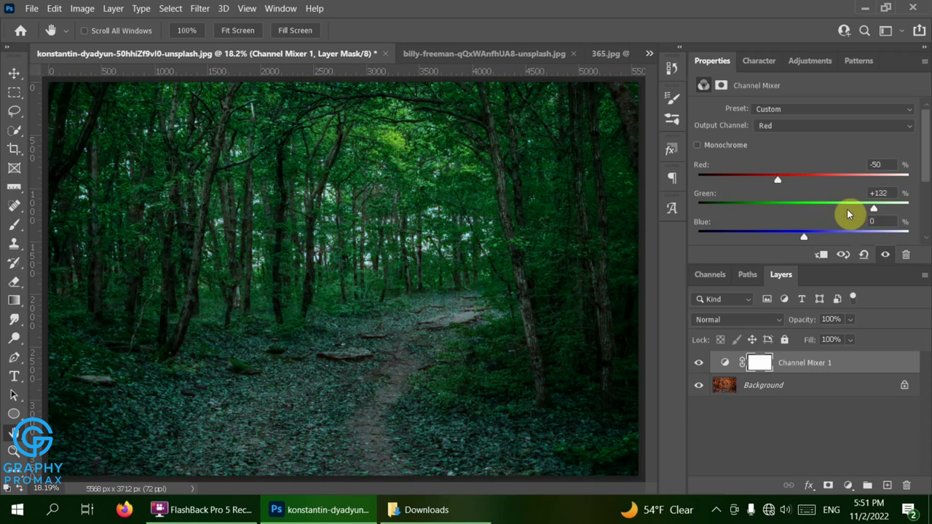
pyautogui.moveTo(690, 198); pyautogui.dragTo(868, 209)
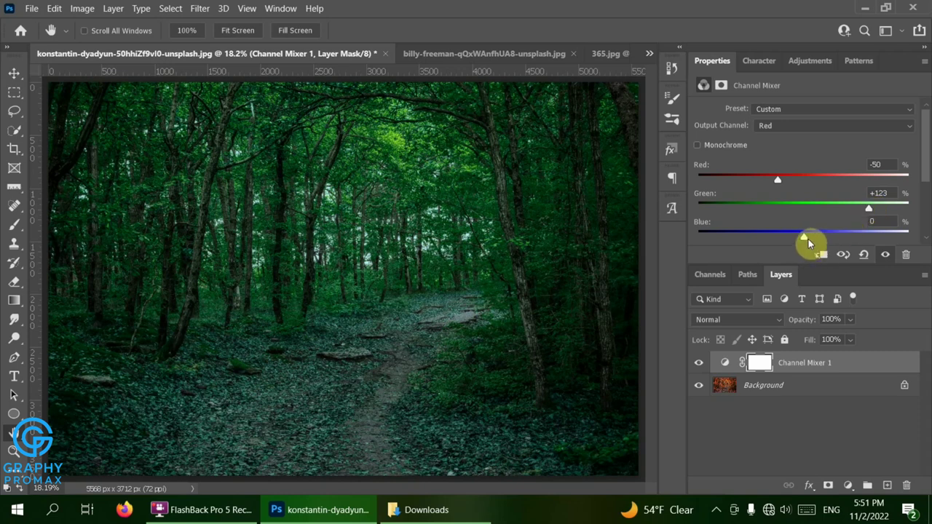
pyautogui.moveTo(803, 238)
pyautogui.mouseDown()
pyautogui.moveTo(788, 239)
pyautogui.moveTo(829, 247)
pyautogui.moveTo(814, 252)
pyautogui.mouseUp()
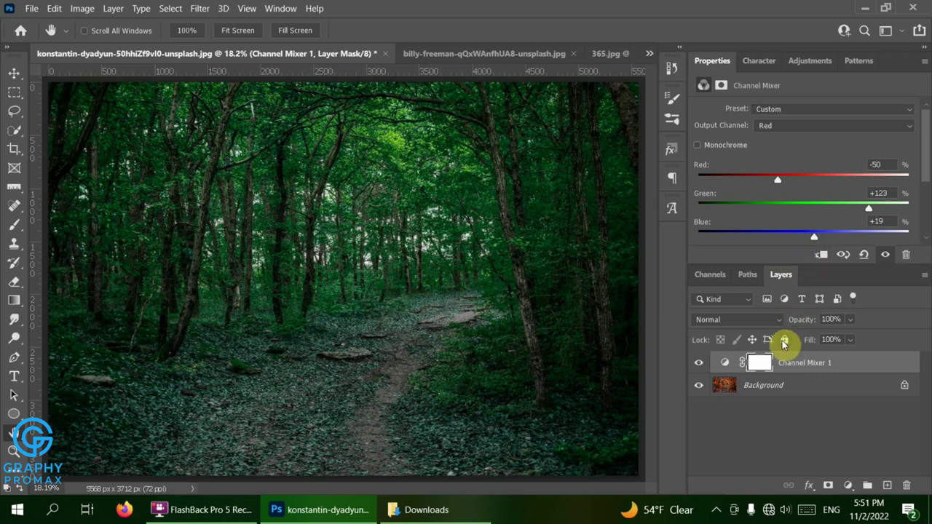
# - Unlock the Background layer and set its blend mode to Lighten
pyautogui.click(775, 391)
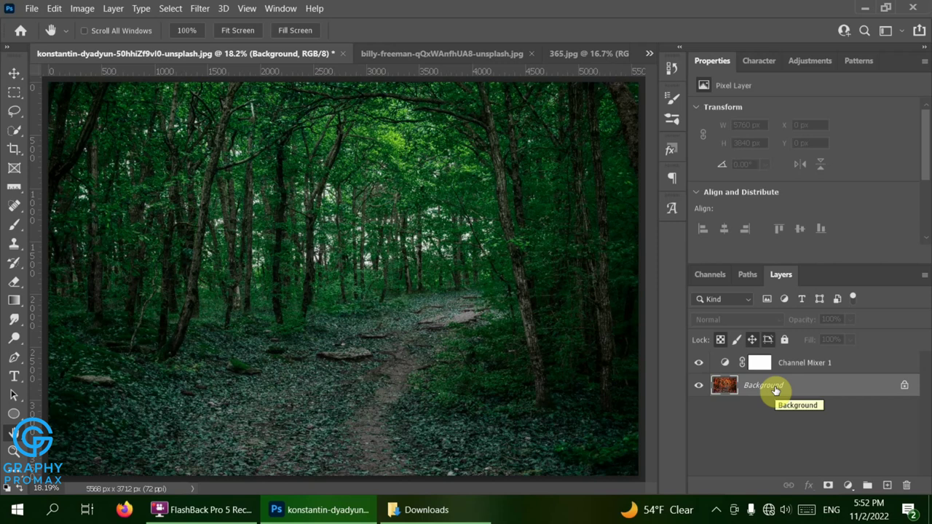
pyautogui.click(906, 387)
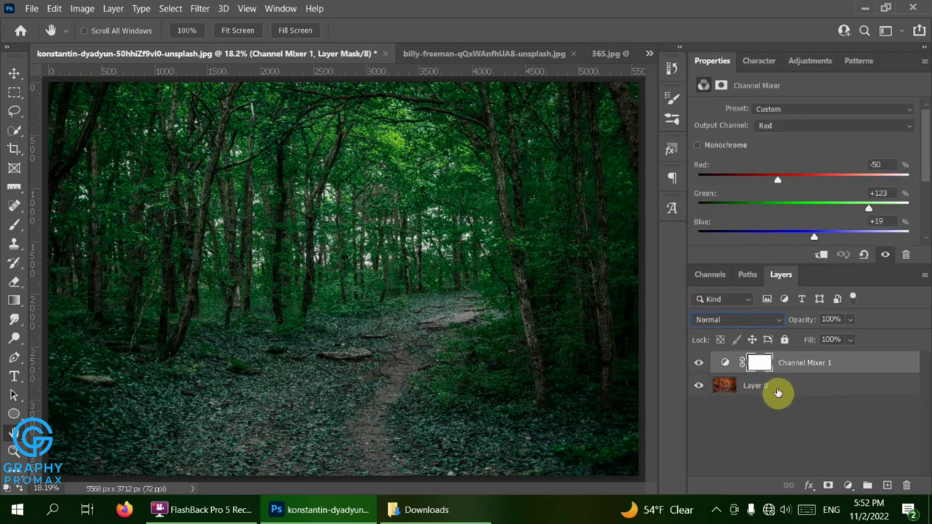
pyautogui.click(777, 392)
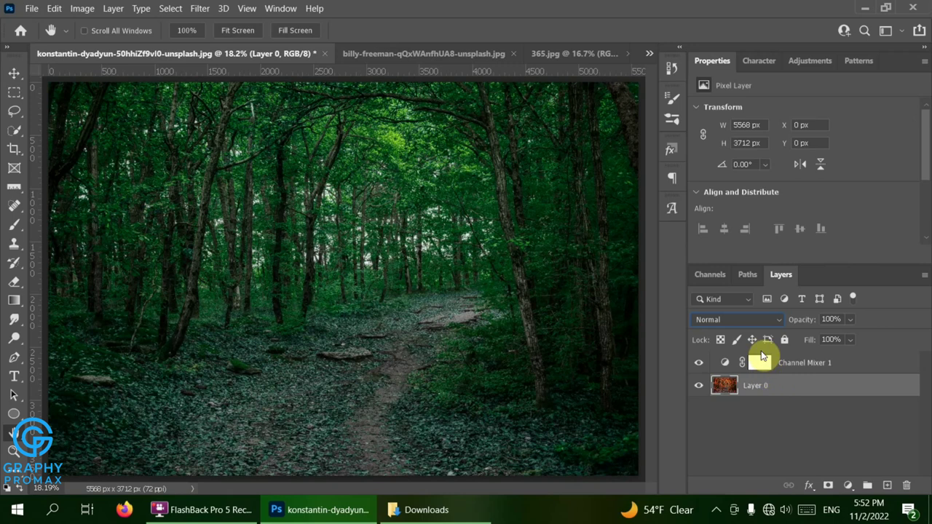
pyautogui.click(754, 320)
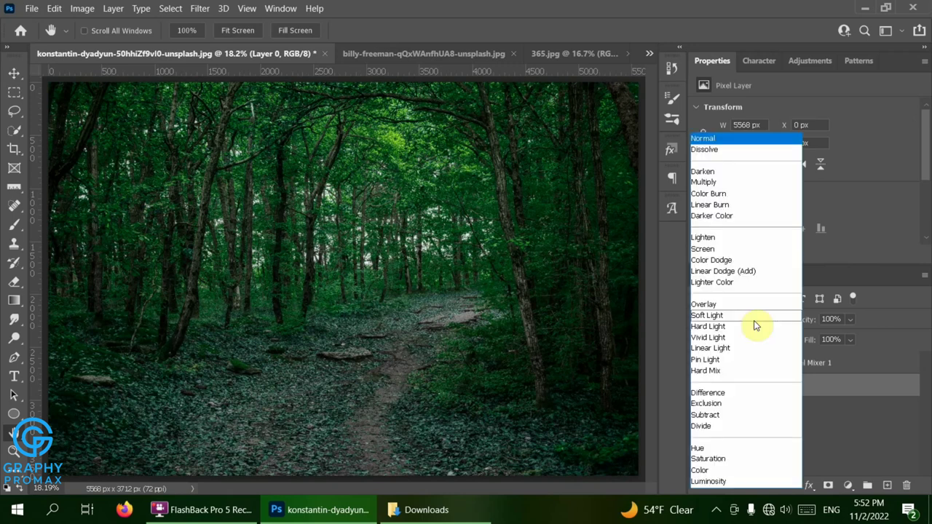
pyautogui.click(755, 239)
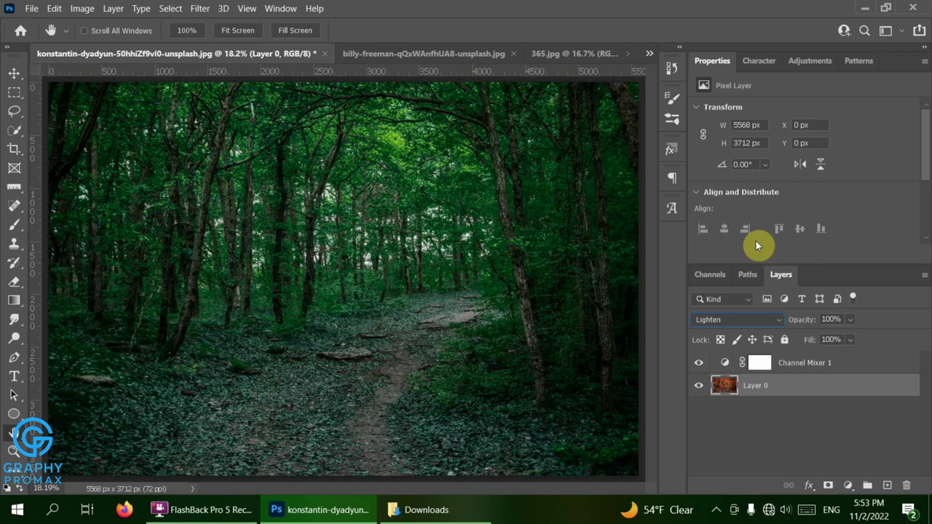
# - Add a Selective Color layer above the photo layer with Yellows at Cyan -15, Magenta -30, Yellow +30 and Black +10
pyautogui.click(846, 484)
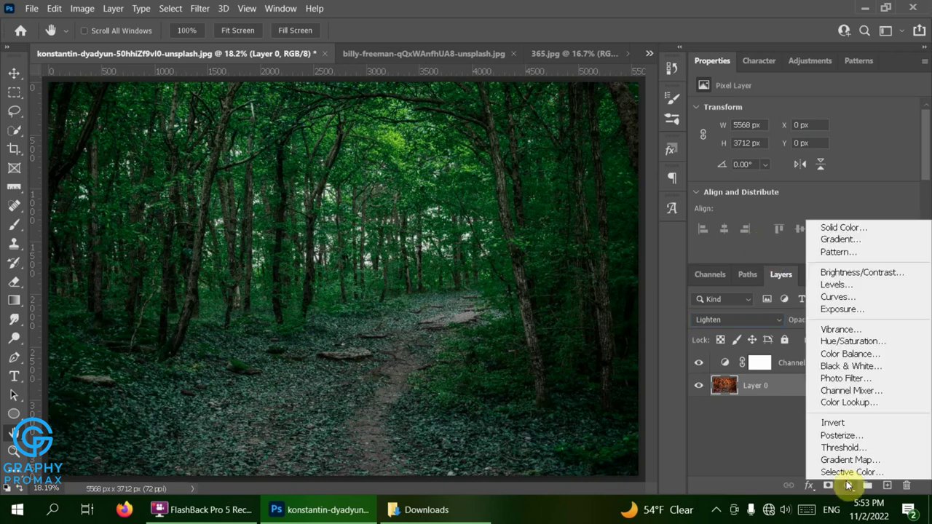
pyautogui.click(852, 472)
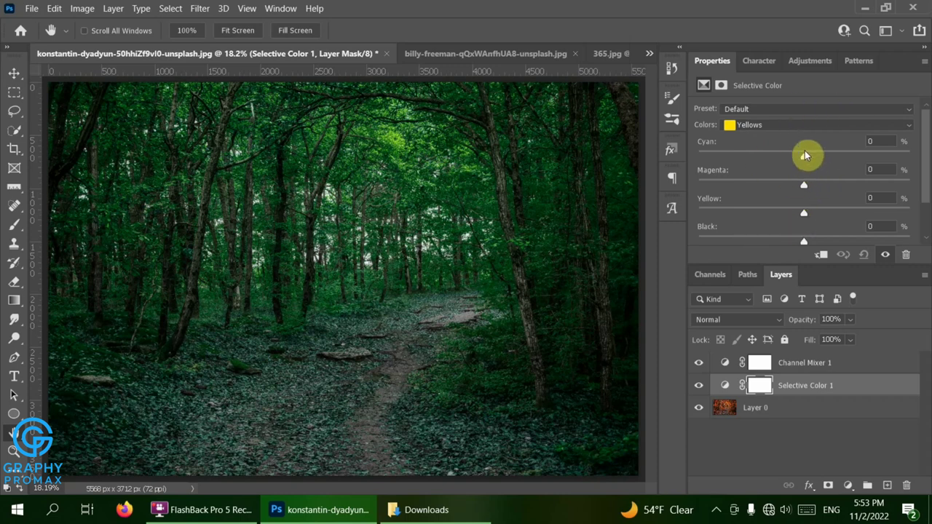
pyautogui.moveTo(803, 156); pyautogui.dragTo(788, 161)
pyautogui.moveTo(804, 187); pyautogui.dragTo(772, 189)
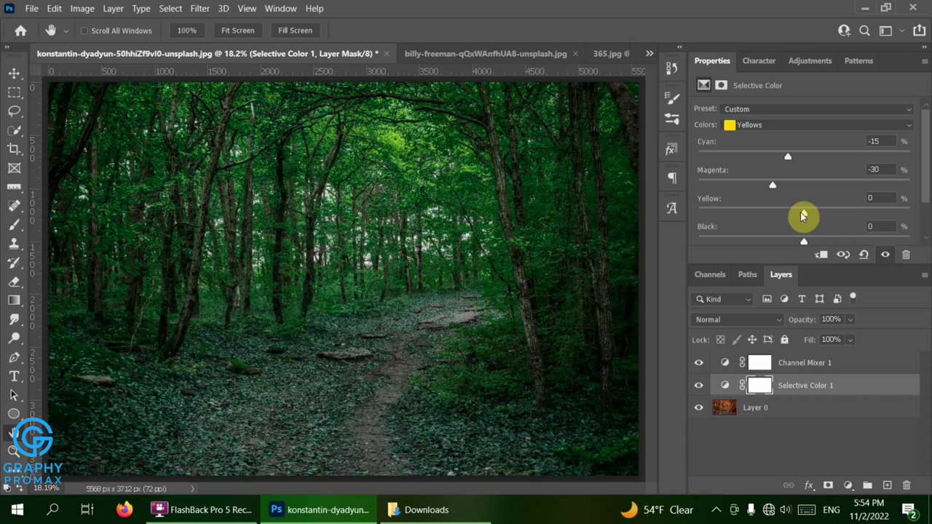
pyautogui.moveTo(803, 217); pyautogui.dragTo(826, 219)
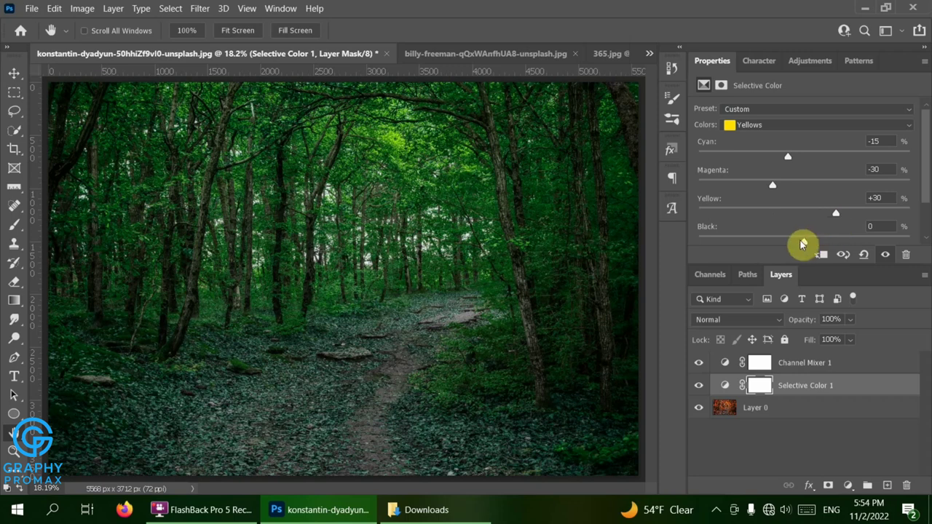
pyautogui.moveTo(804, 243)
pyautogui.mouseDown()
pyautogui.moveTo(832, 243)
pyautogui.moveTo(759, 243)
pyautogui.moveTo(817, 252)
pyautogui.mouseUp()
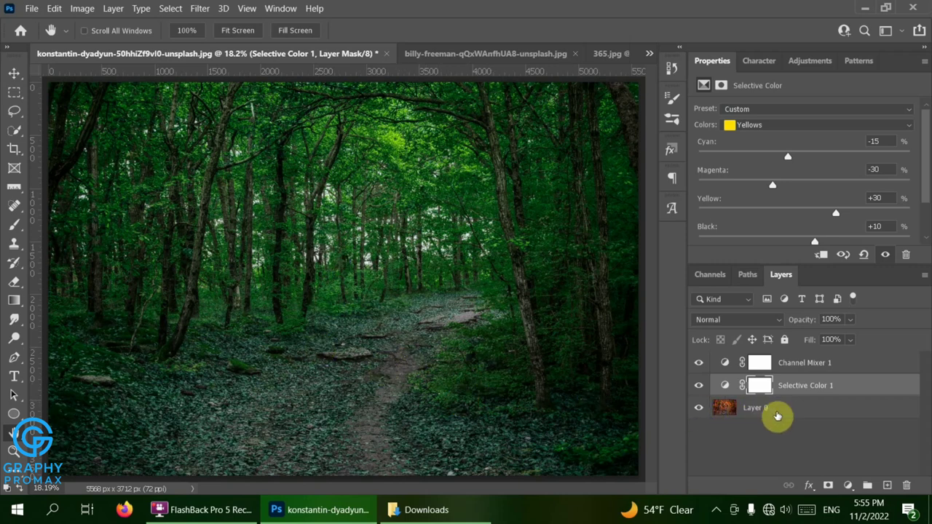
# - Flatten the photo and its adjustment layers into a single background layer
pyautogui.click(777, 415)
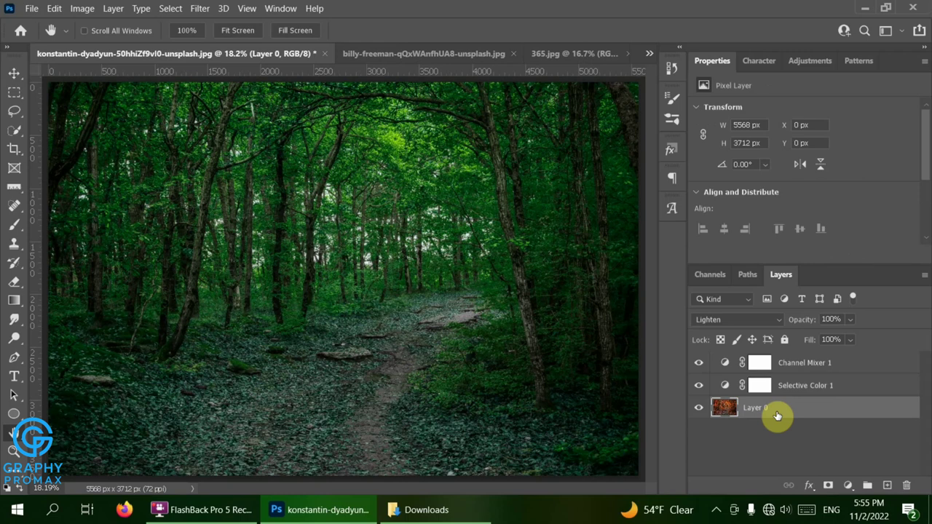
pyautogui.rightClick(776, 415)
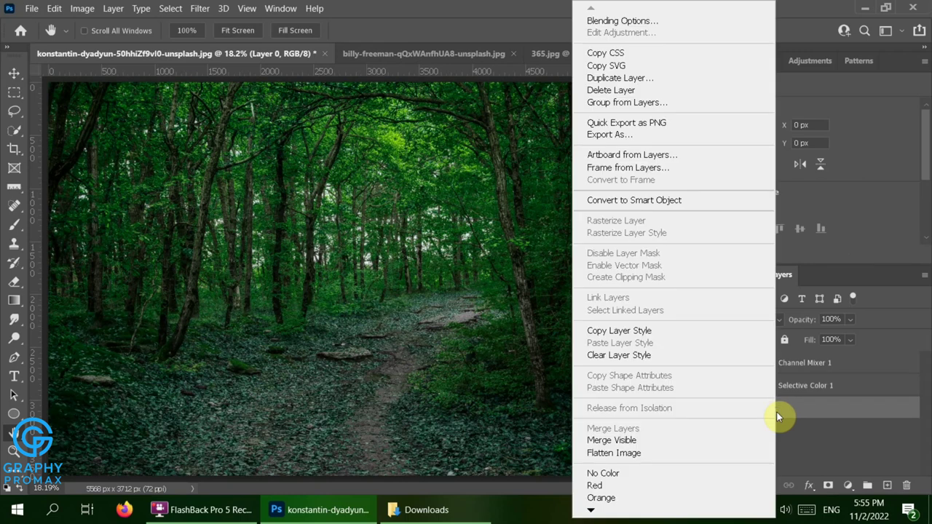
pyautogui.click(690, 453)
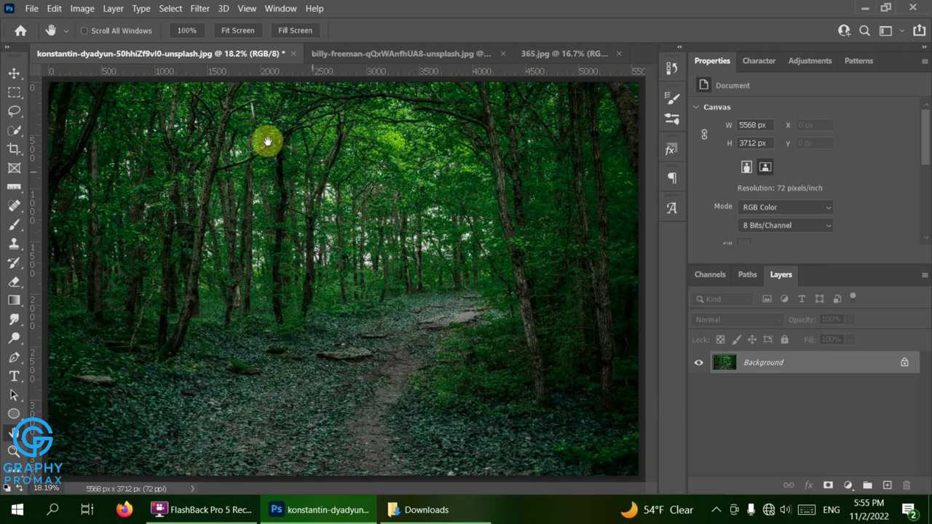
# - Open the Camera Raw Filter on the flattened photo and set Shadows to +14, Temperature to +7 and Tint to -10
pyautogui.click(201, 11)
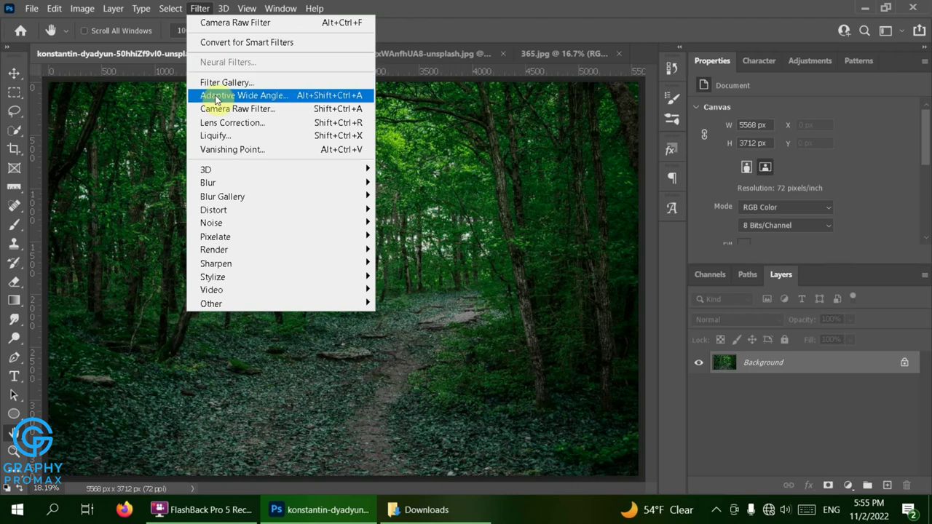
pyautogui.click(261, 111)
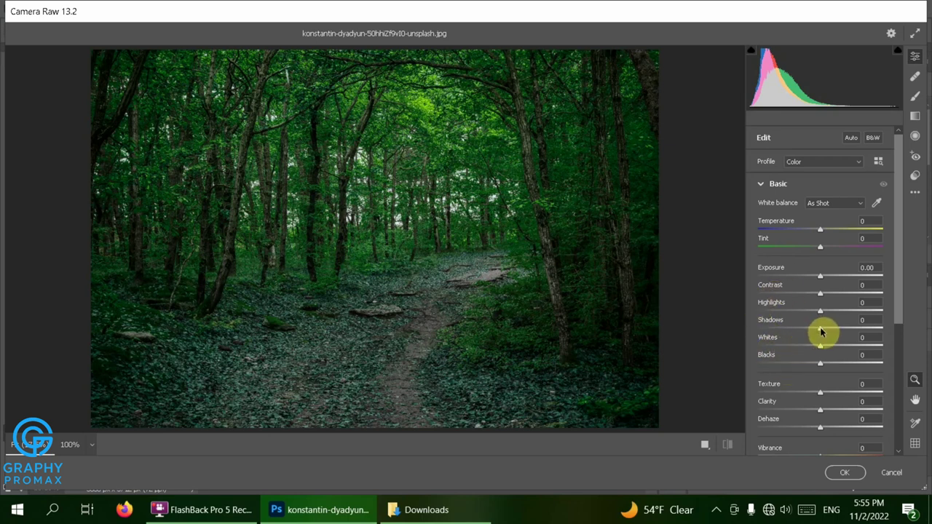
pyautogui.moveTo(820, 332)
pyautogui.mouseDown()
pyautogui.moveTo(839, 330)
pyautogui.moveTo(808, 339)
pyautogui.moveTo(829, 340)
pyautogui.mouseUp()
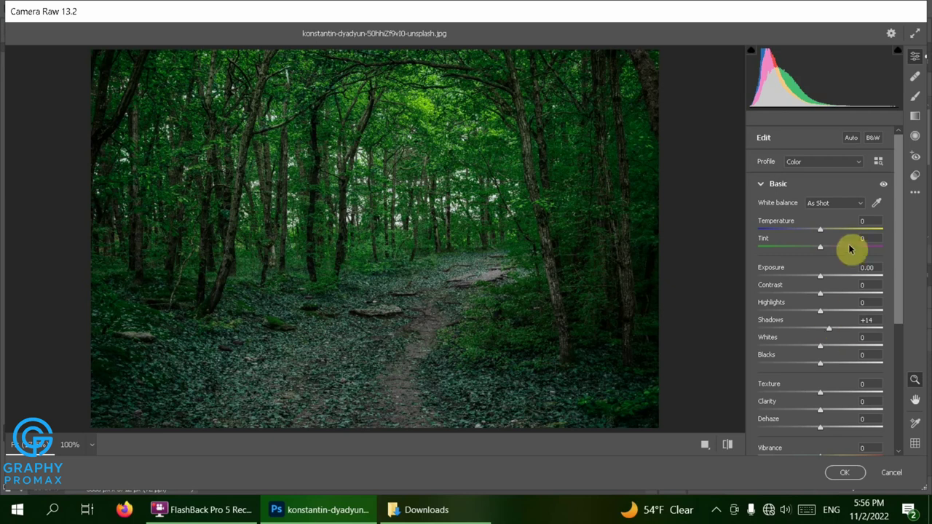
pyautogui.moveTo(820, 233)
pyautogui.mouseDown()
pyautogui.moveTo(807, 235)
pyautogui.moveTo(825, 236)
pyautogui.mouseUp()
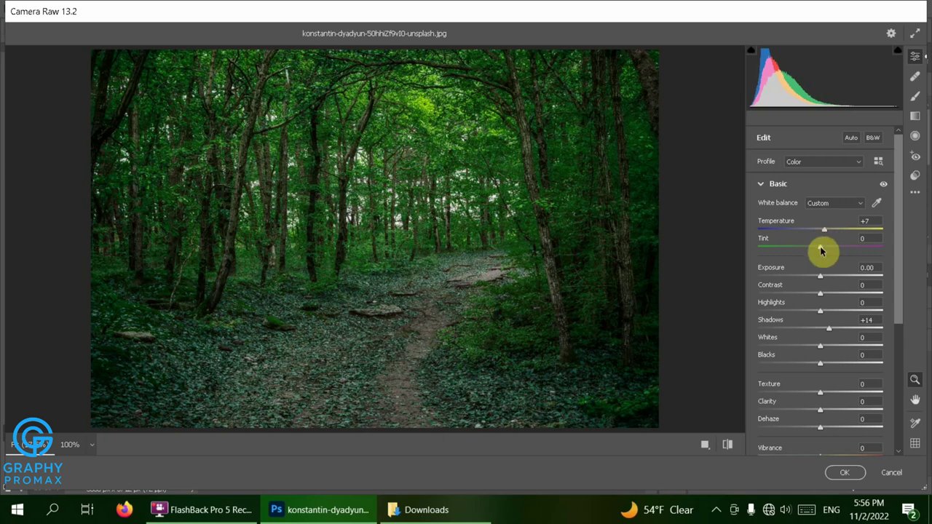
pyautogui.moveTo(820, 250); pyautogui.dragTo(815, 249)
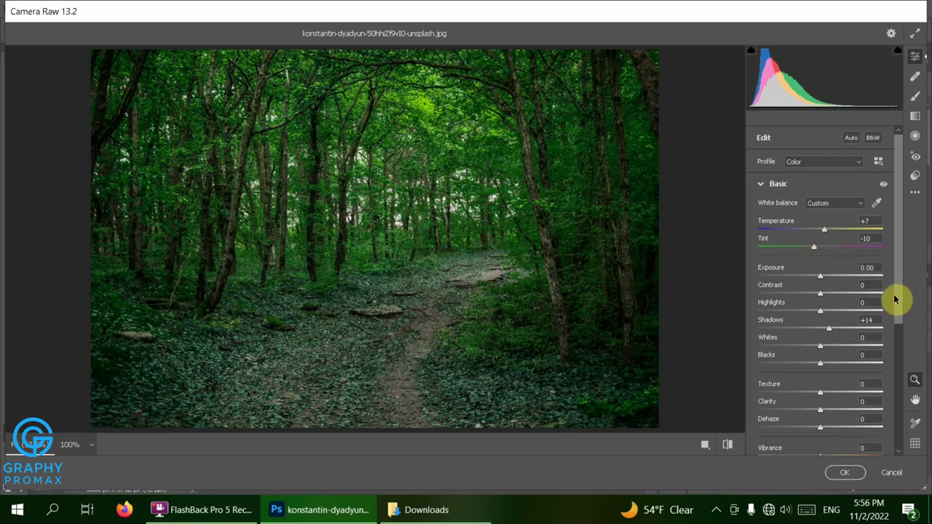
# - Set the Camera Raw Vibrance to +55 and Saturation to +5
pyautogui.moveTo(900, 302); pyautogui.dragTo(888, 359)
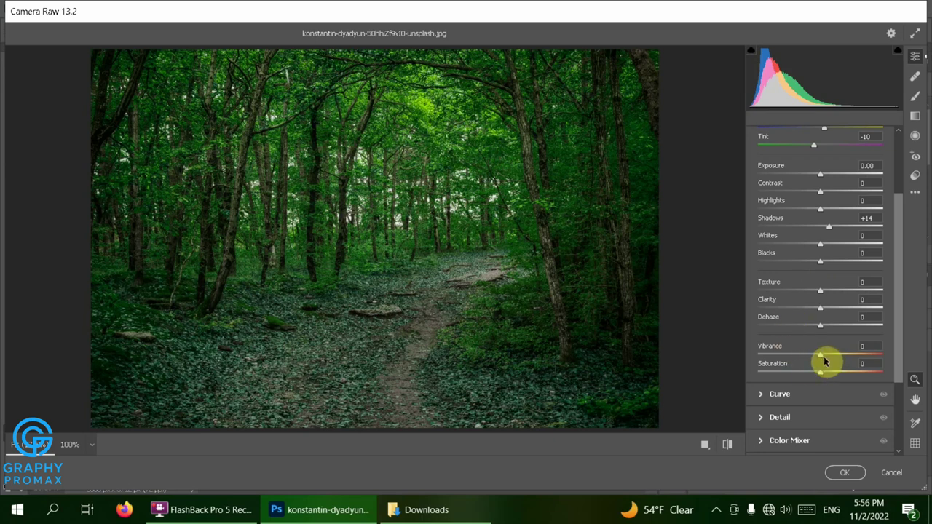
pyautogui.moveTo(823, 359); pyautogui.dragTo(855, 363)
pyautogui.moveTo(862, 363); pyautogui.dragTo(864, 361)
pyautogui.click(868, 347)
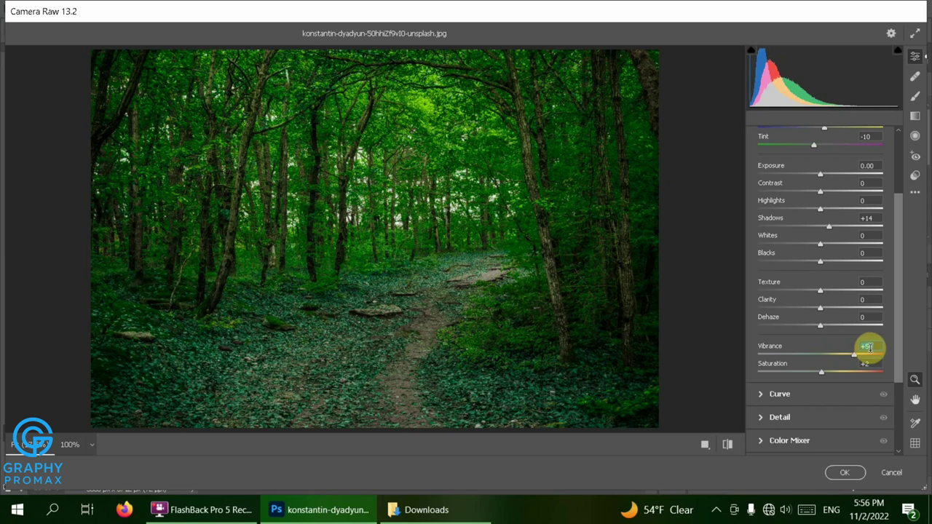
pyautogui.write('55')
pyautogui.press('Return')
pyautogui.moveTo(821, 375)
pyautogui.mouseDown()
pyautogui.moveTo(842, 376)
pyautogui.moveTo(813, 382)
pyautogui.moveTo(824, 383)
pyautogui.mouseUp()
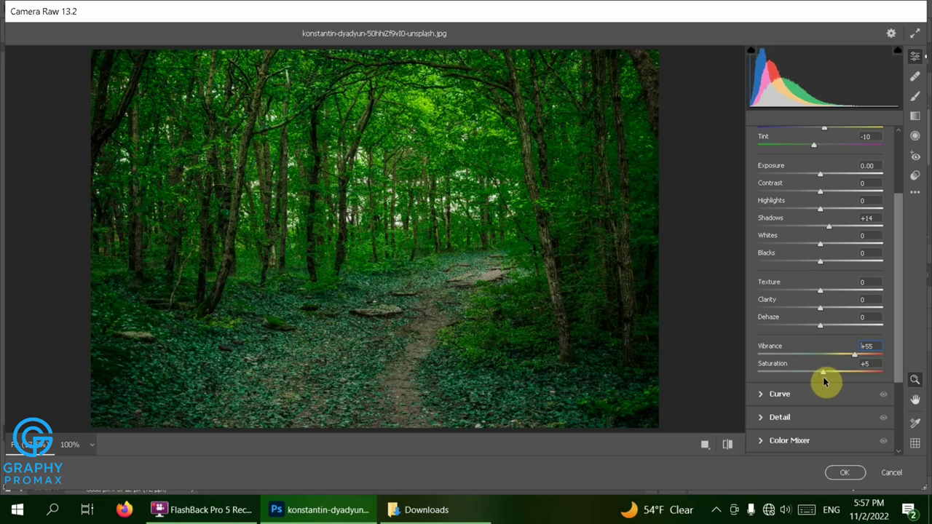
# - Set Texture to +12, Clarity to +21 and Dehaze to +21, and apply the Camera Raw Filter
pyautogui.click(802, 291)
pyautogui.moveTo(819, 292)
pyautogui.mouseDown()
pyautogui.moveTo(831, 297)
pyautogui.moveTo(832, 332)
pyautogui.mouseUp()
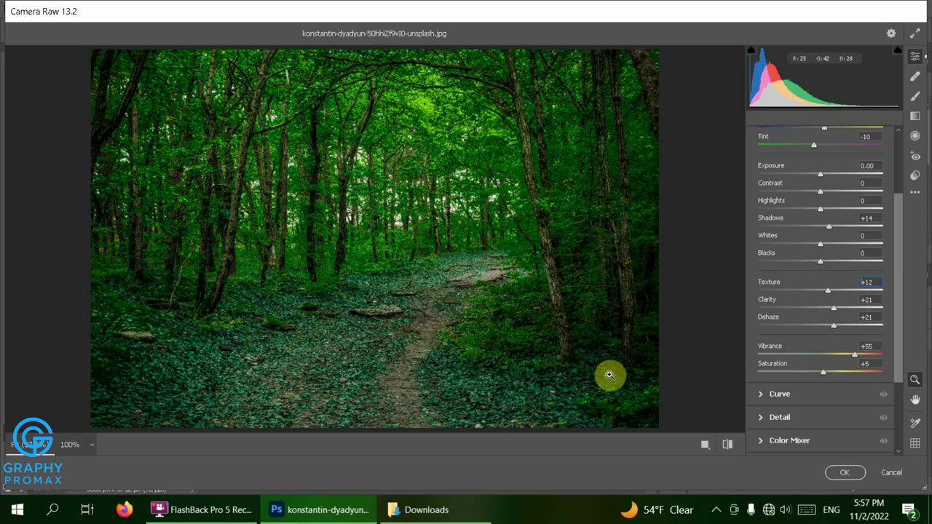
pyautogui.click(845, 474)
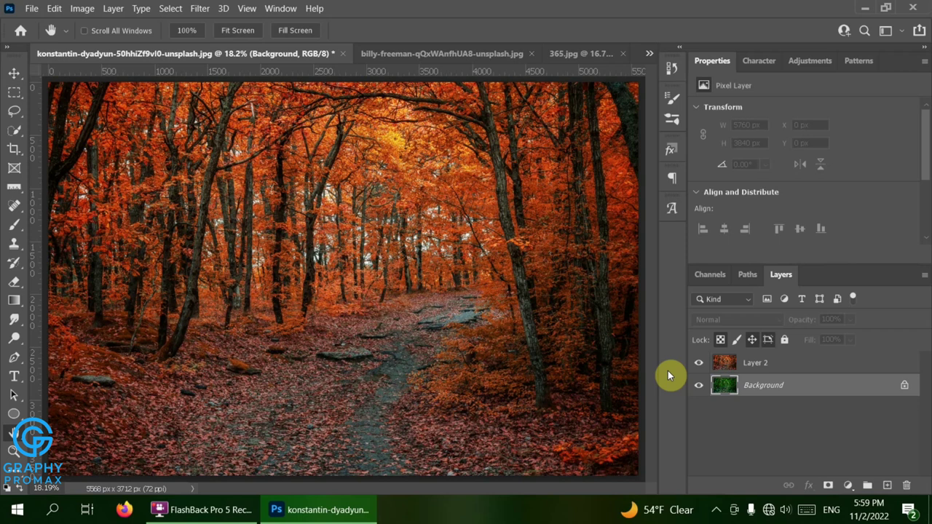
# - Toggle the visibility of the original autumn photo layer to compare it with the green edit, leaving it hidden
pyautogui.click(697, 366)
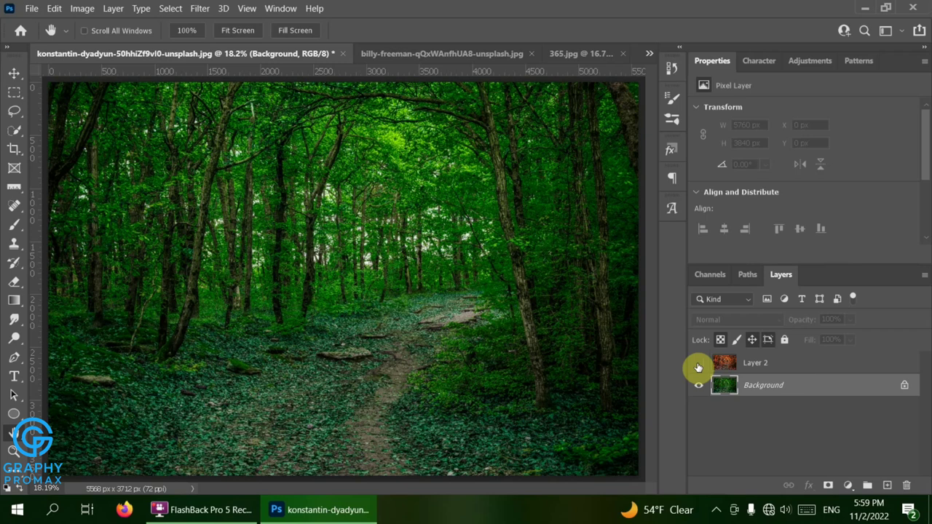
pyautogui.click(697, 363)
pyautogui.click(697, 364)
pyautogui.click(697, 365)
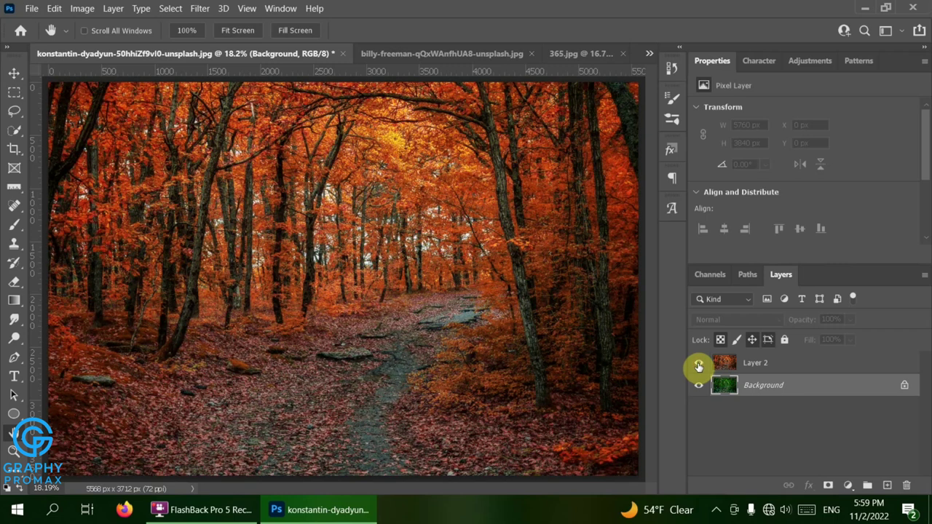
pyautogui.click(698, 366)
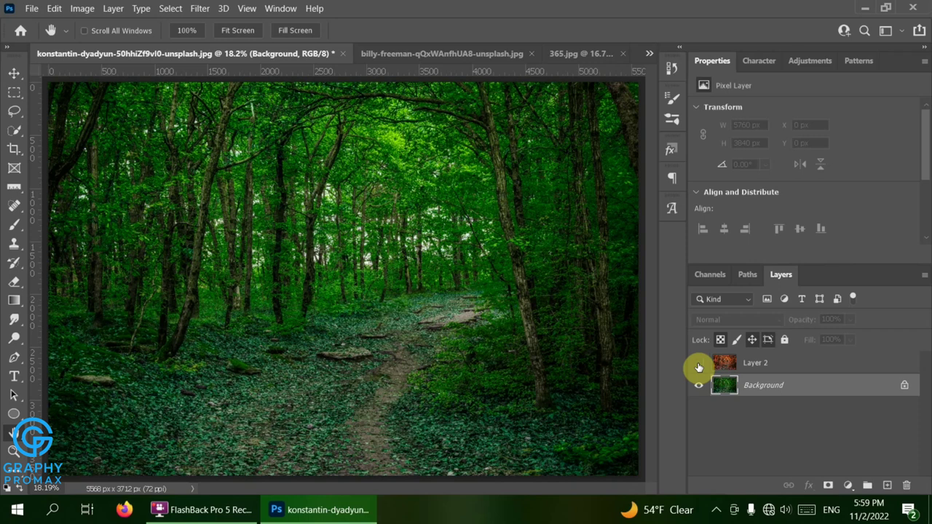